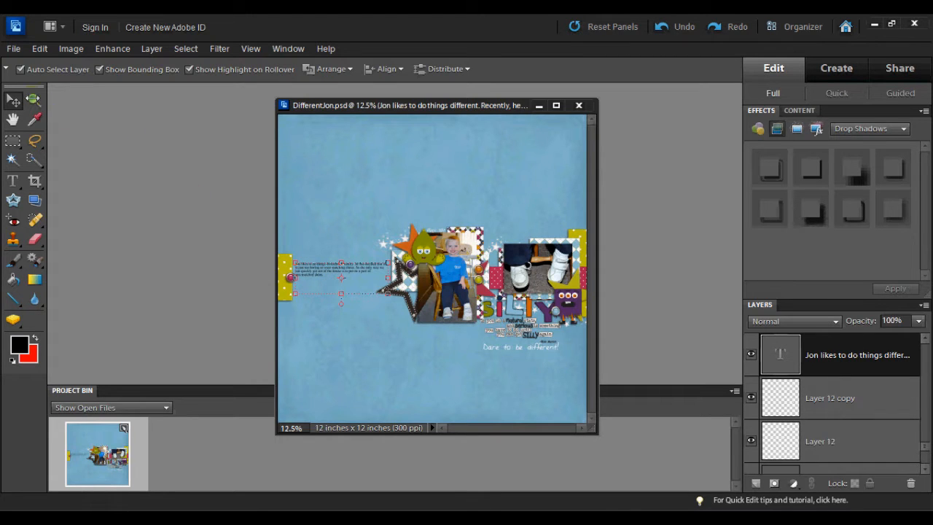
- Widen the journaling text box slightly toward the stitched star and commit the change
click(33, 101)
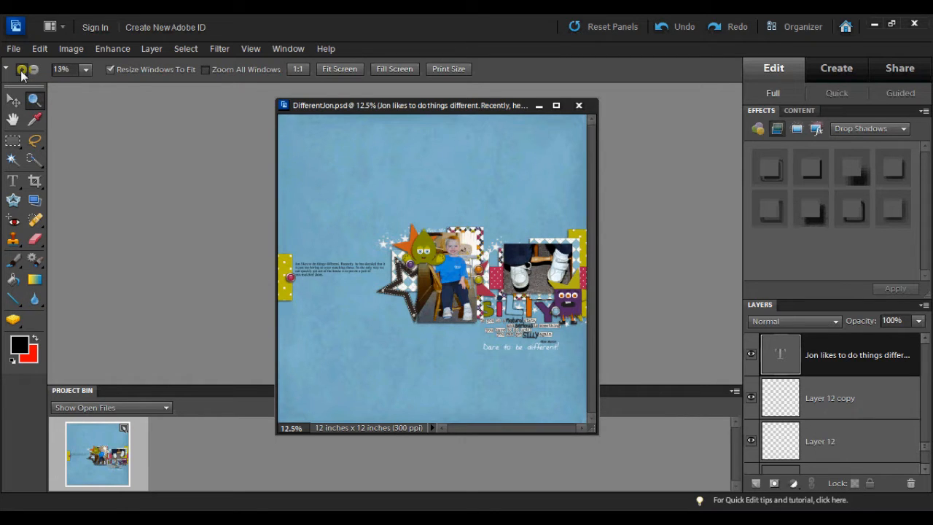
click(331, 271)
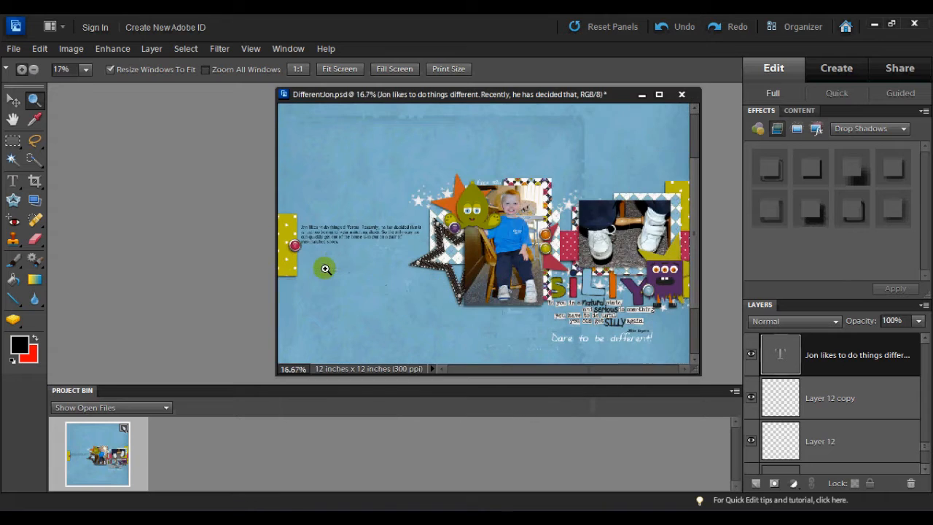
click(341, 225)
click(211, 242)
click(211, 243)
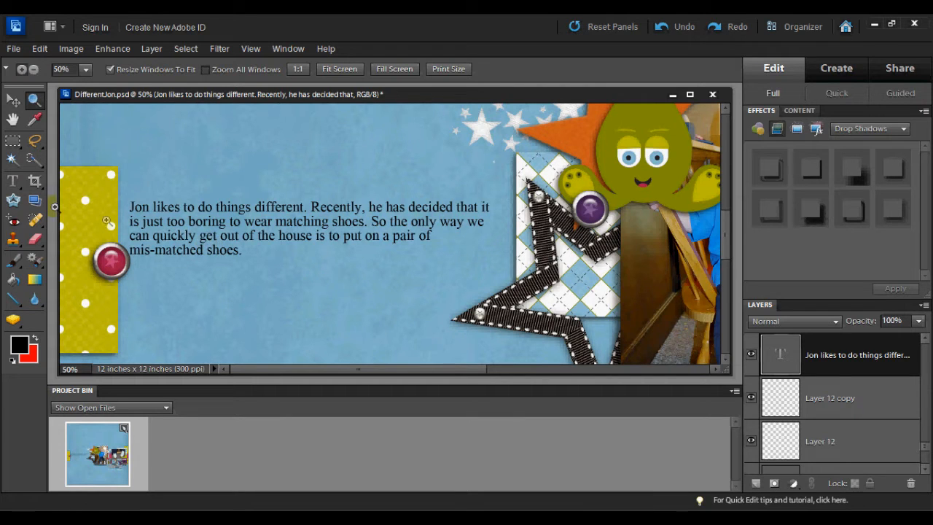
click(13, 180)
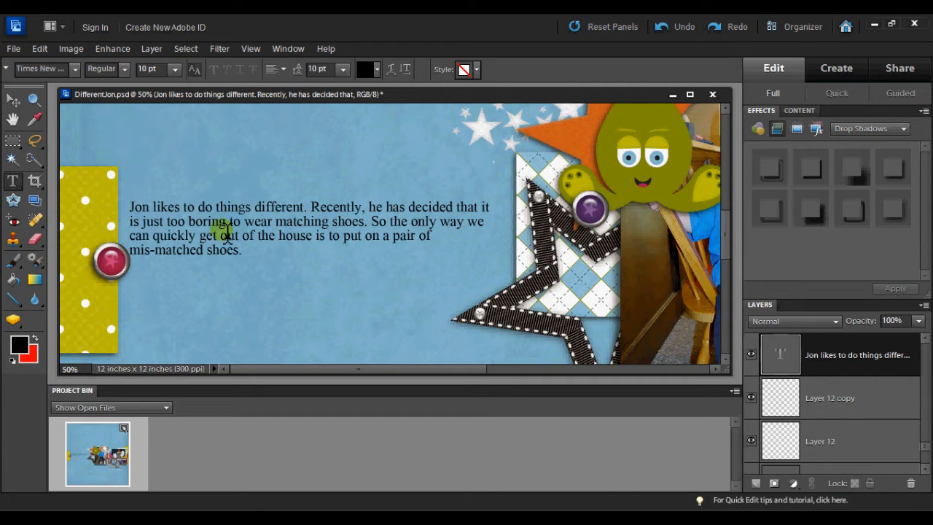
click(227, 222)
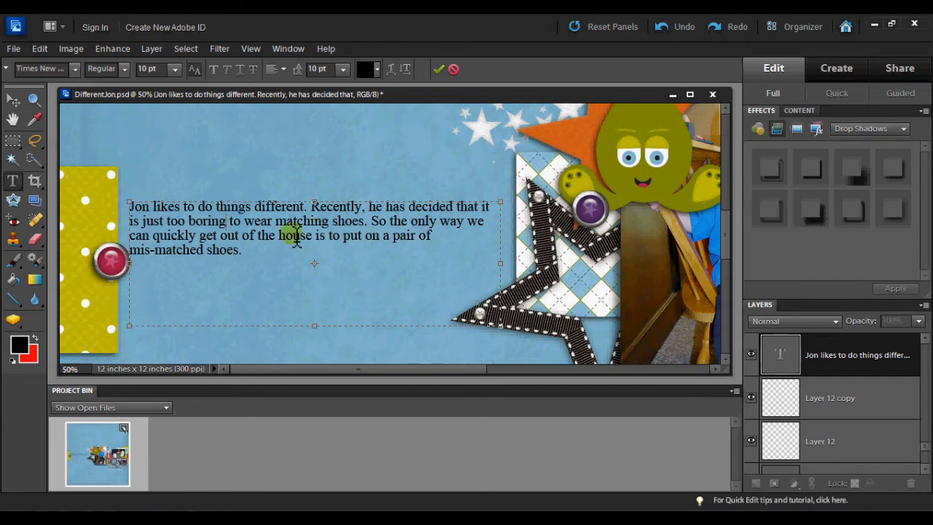
mouse_move(500, 263)
mouse_down()
mouse_move(452, 262)
mouse_move(505, 262)
mouse_up()
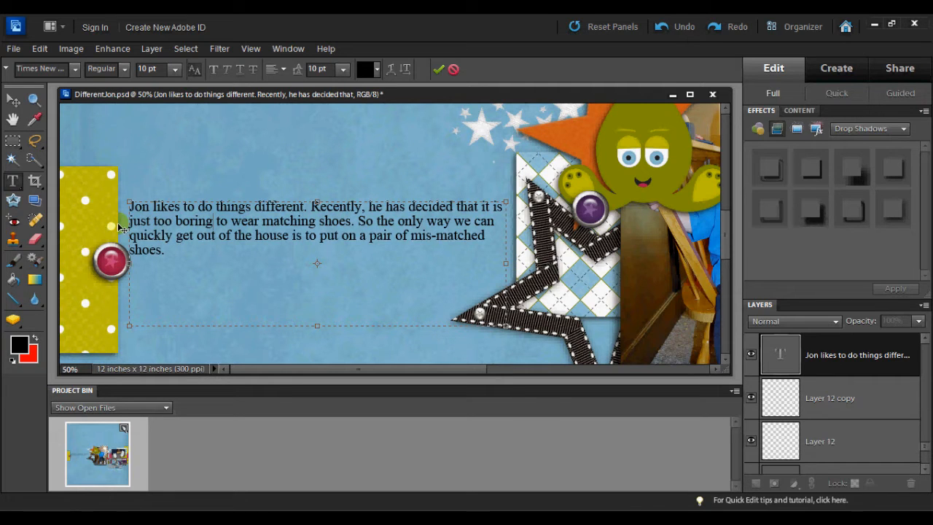
click(439, 70)
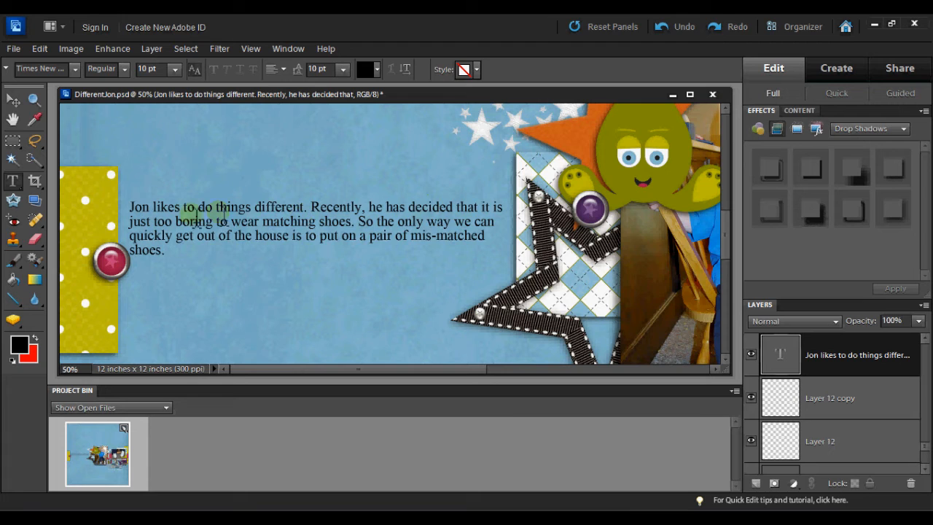
- Change the font of the journaling text to DJB ADEE1
click(12, 181)
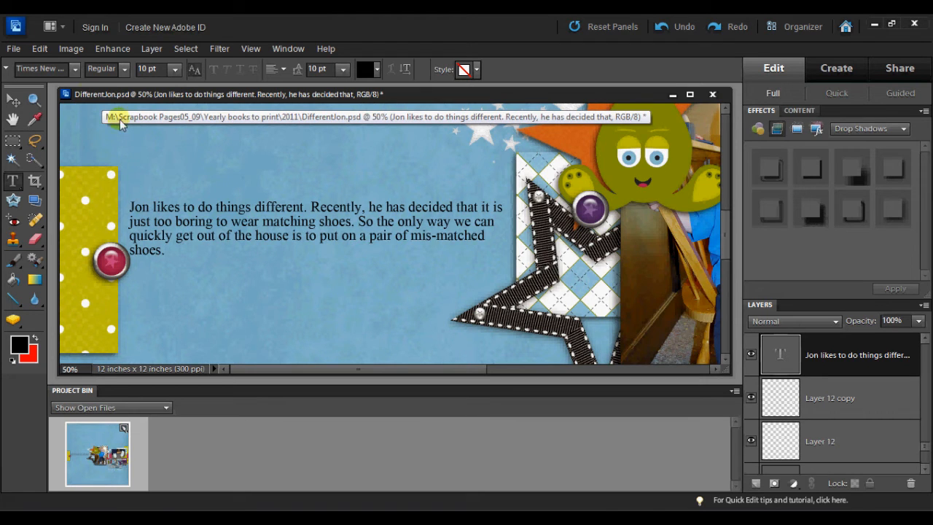
click(75, 68)
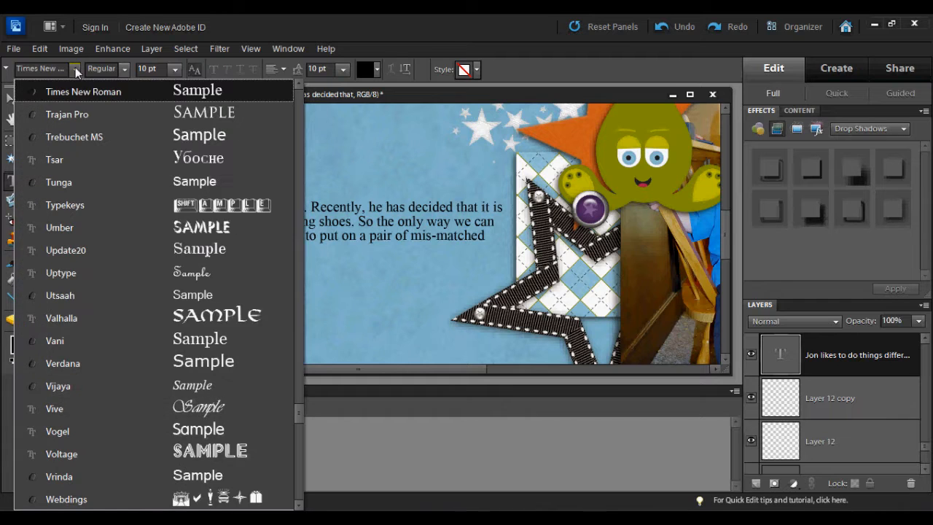
drag(298, 410, 298, 175)
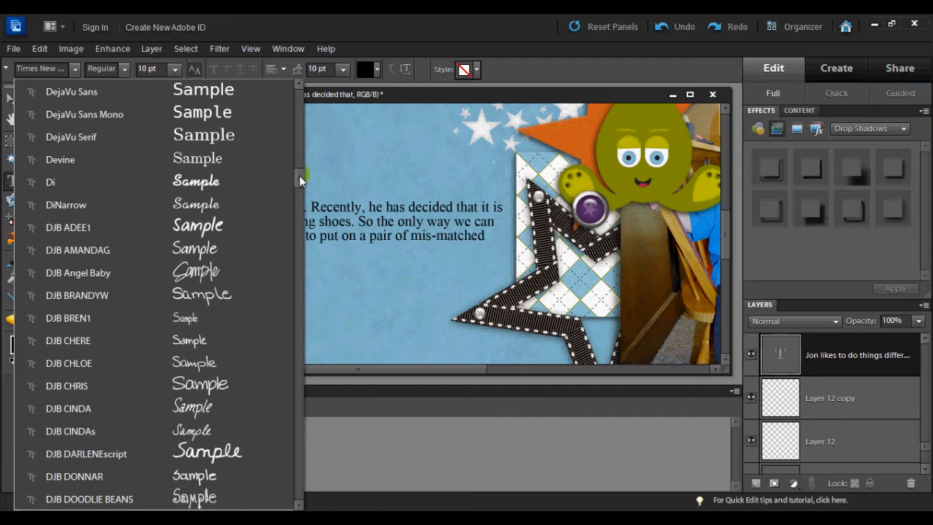
click(116, 226)
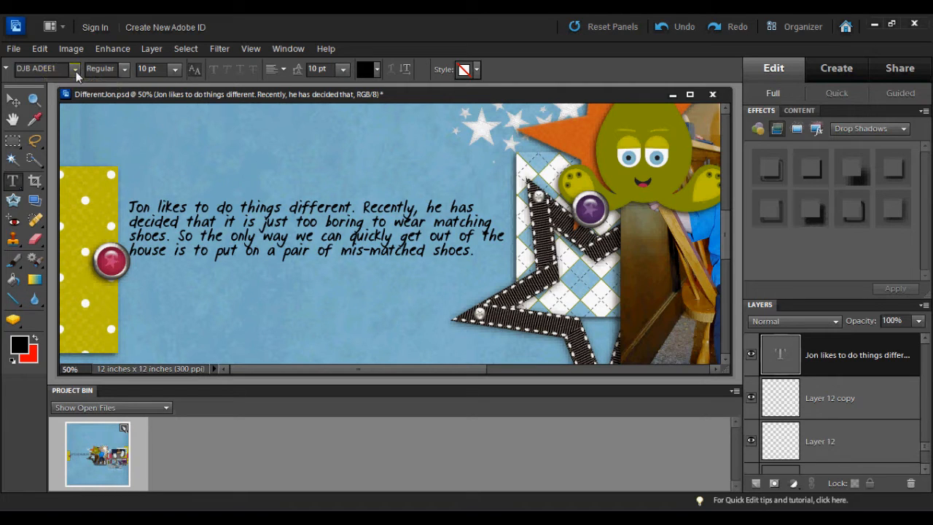
- Preview successive DJB fonts on the journaling text, one after another, and apply DJB CINDAs
click(46, 68)
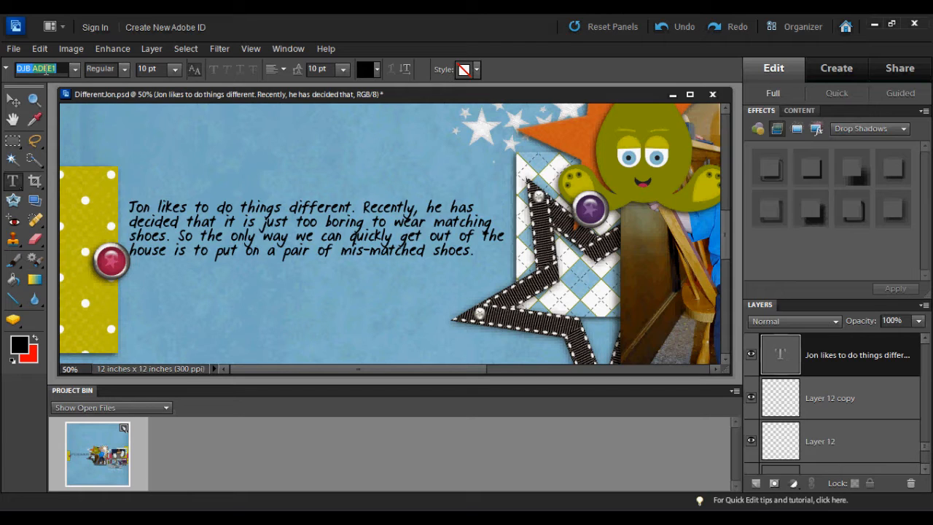
key(Down)
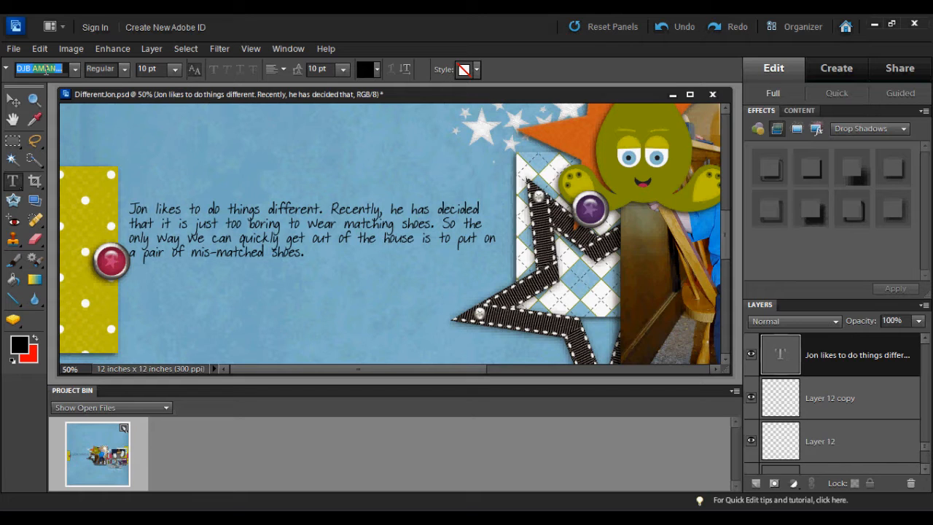
key(Down)
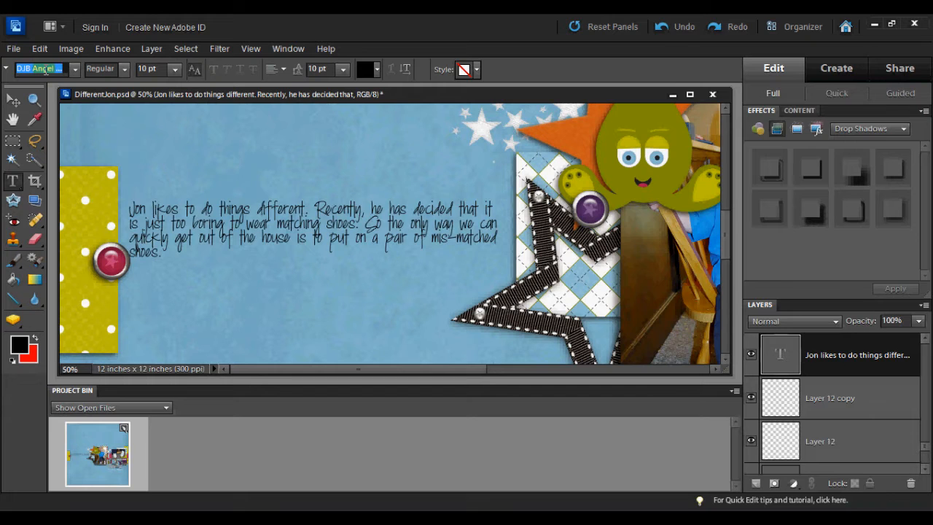
key(Down)
key(Down)
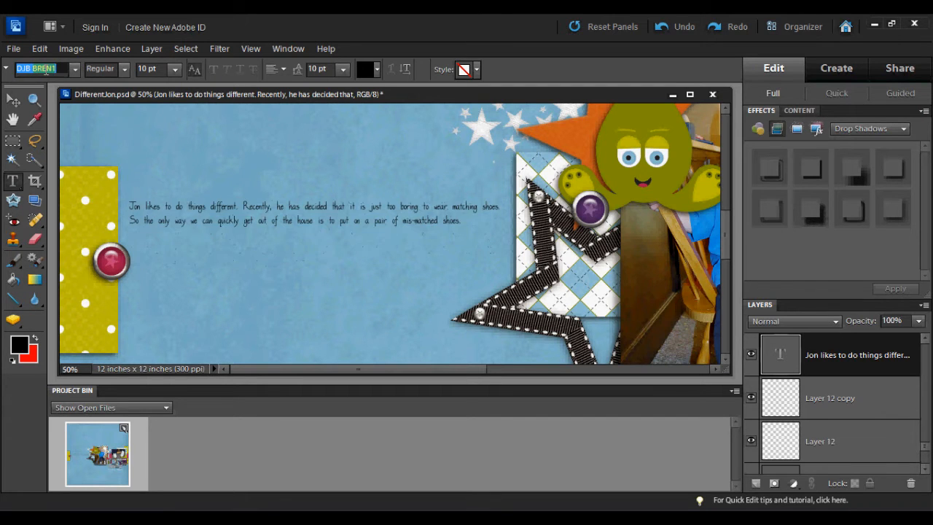
key(Down)
key(Down)
key(Down)
key(Down)
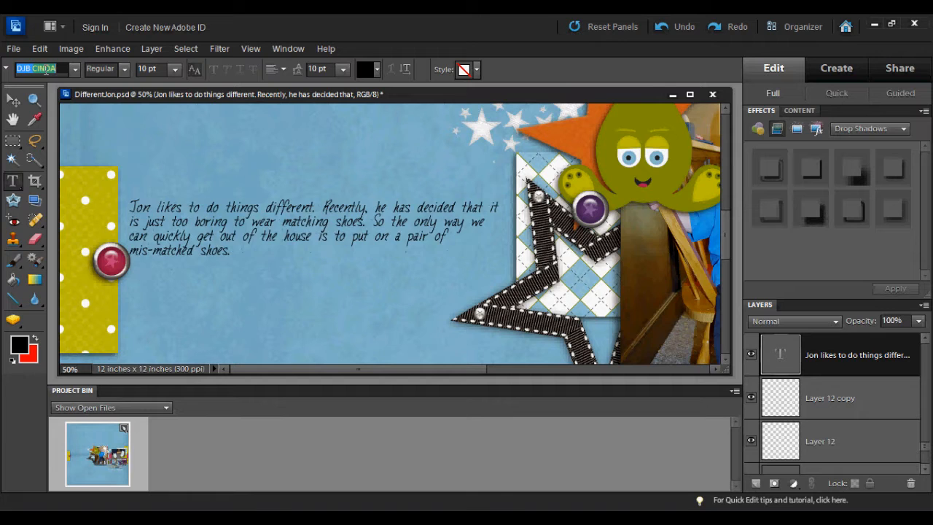
key(Down)
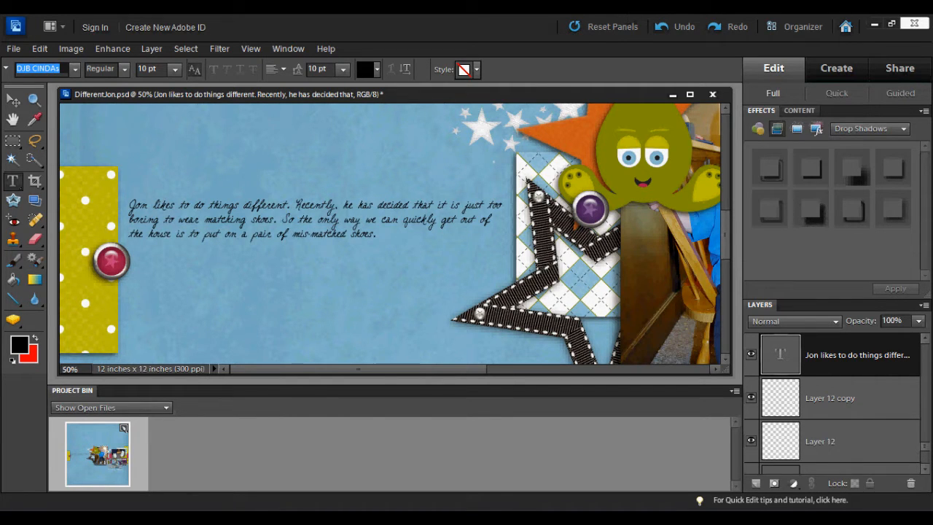
key(Return)
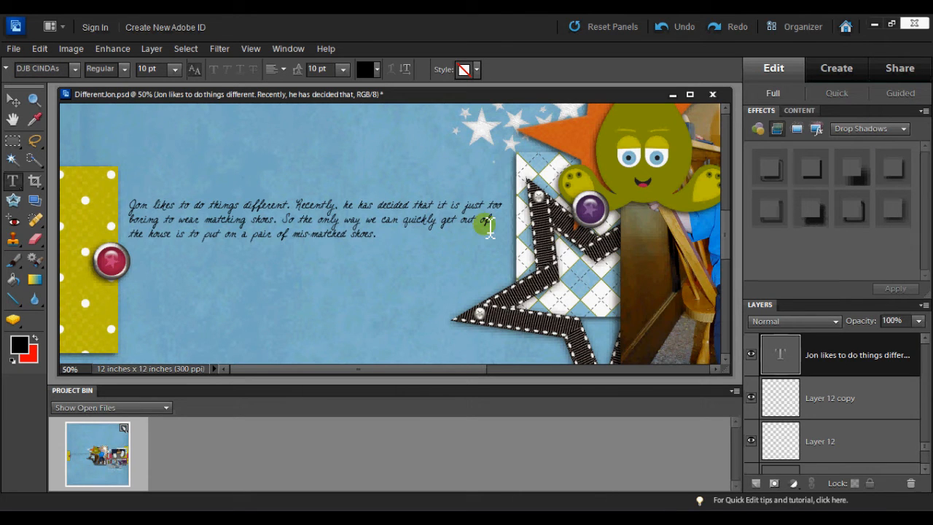
- Go through the remaining DJB fonts on the journaling text and settle on DJB WENDY
click(42, 67)
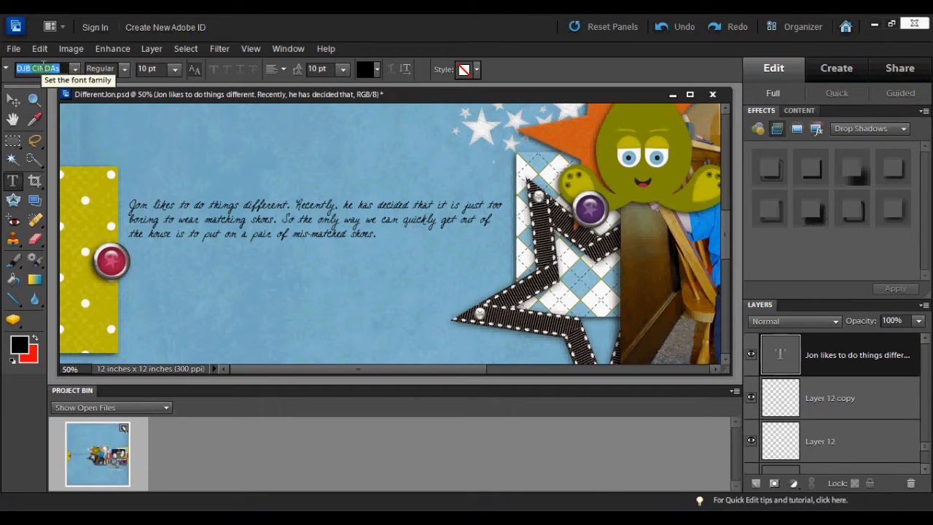
key(Down)
key(Down)
key(Down)
key(Down)
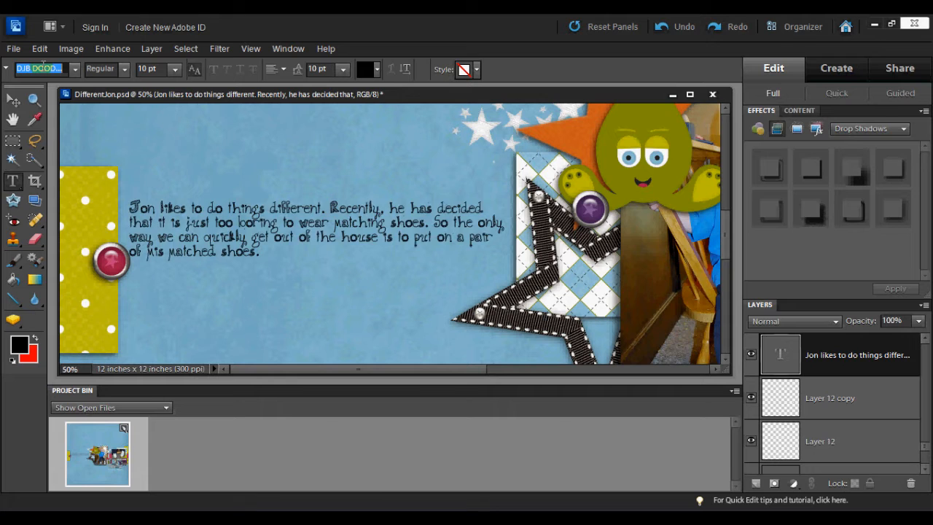
key(Down)
key(Down)
key(Down)
key(Down)
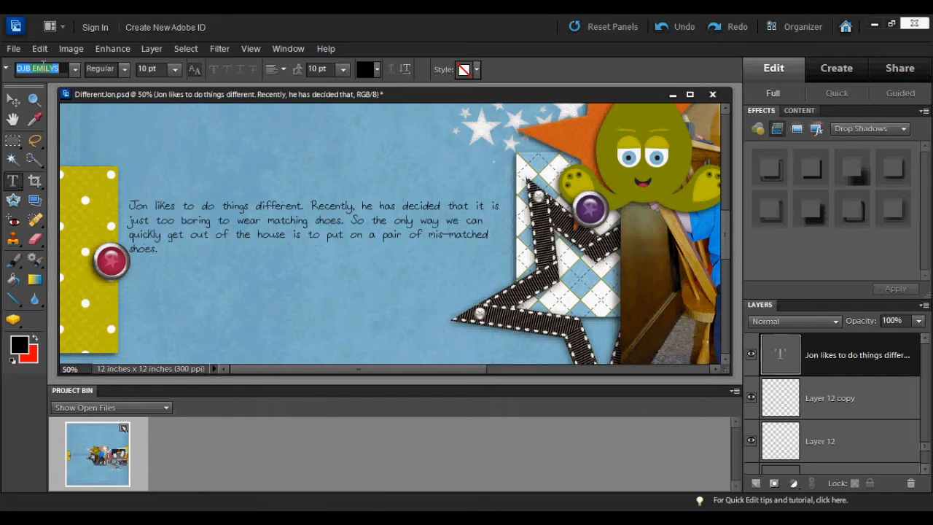
key(Down)
key(Down)
key(Down)
key(Down)
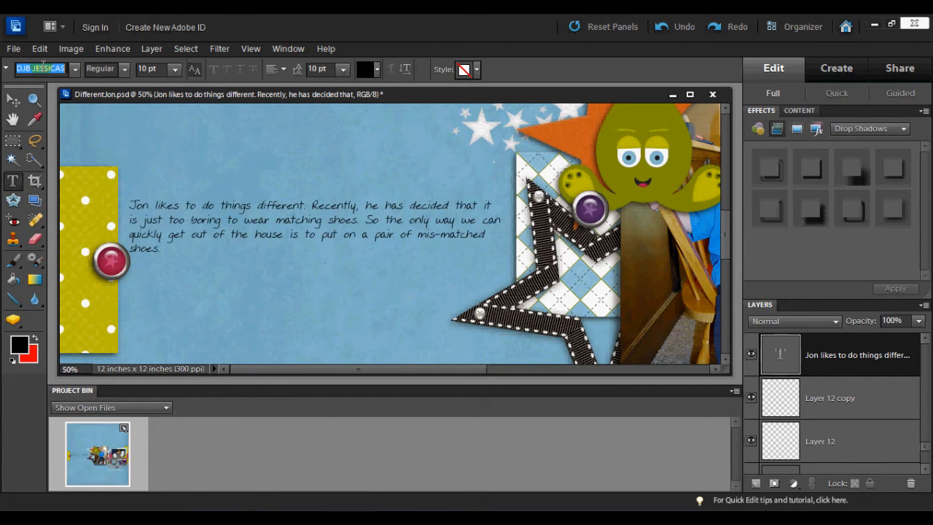
key(Down)
key(Down)
key(Down)
key(Down)
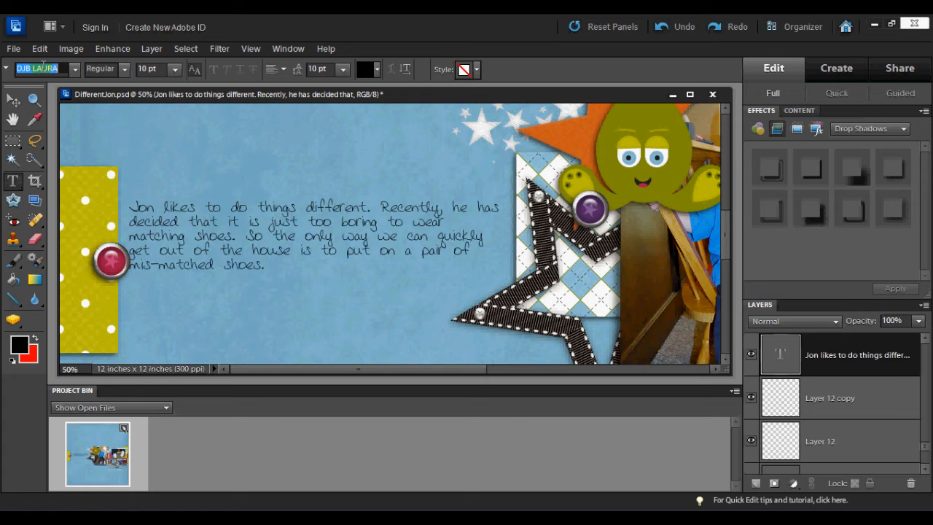
key(Down)
key(Down)
key(Down)
key(Down)
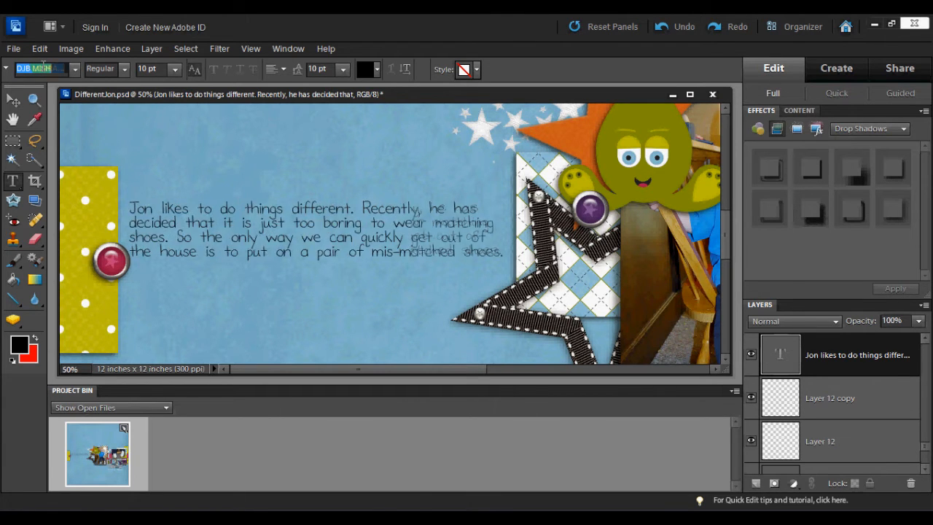
key(Down)
key(Down)
key(Down)
key(Down)
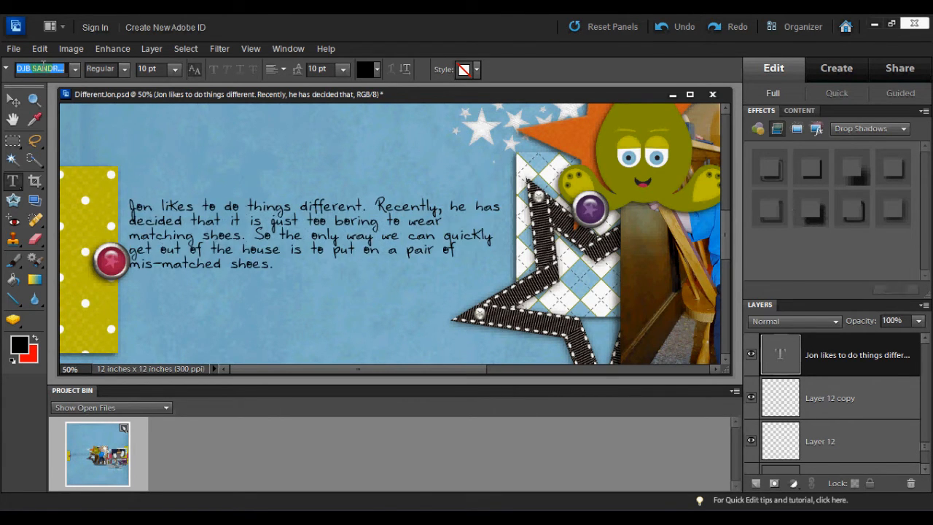
key(Down)
key(Down)
key(Down)
key(Down)
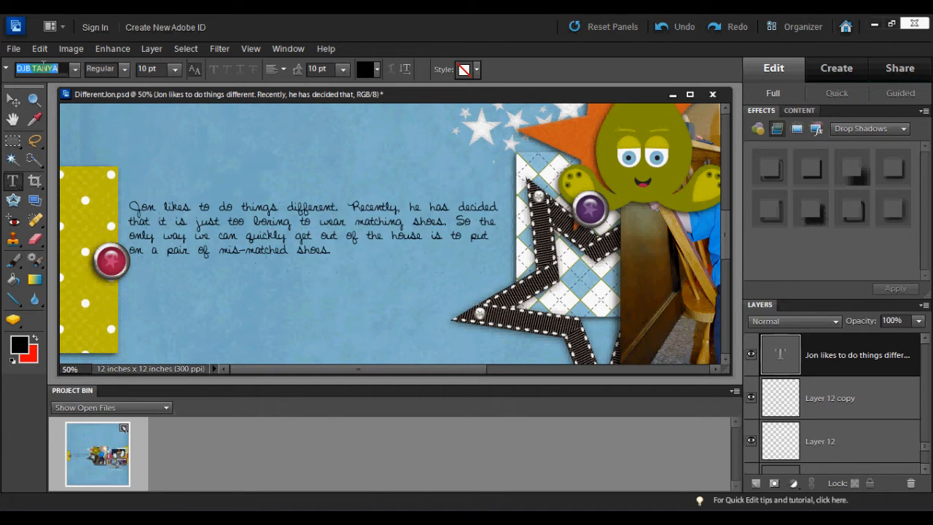
key(Down)
key(Down)
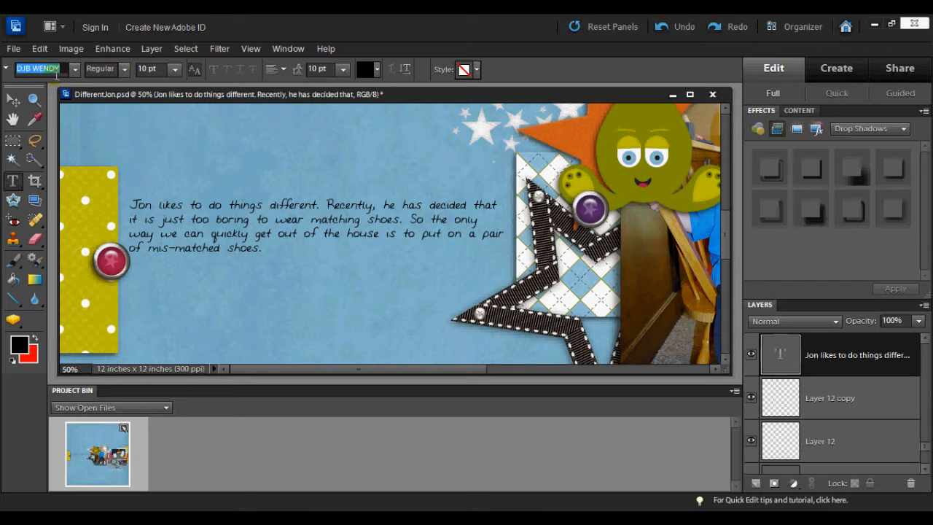
- Set the journaling text's font size to 14 pt and its leading to 18 pt
click(175, 69)
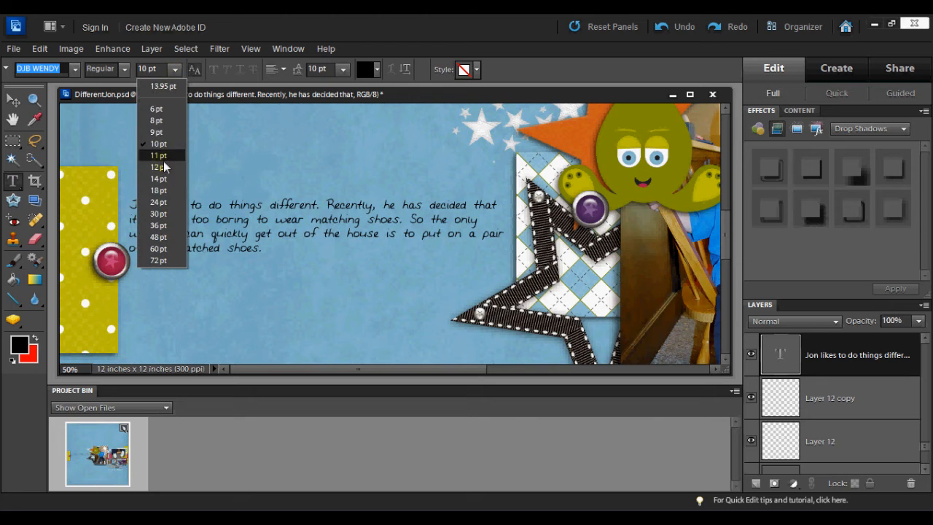
click(158, 178)
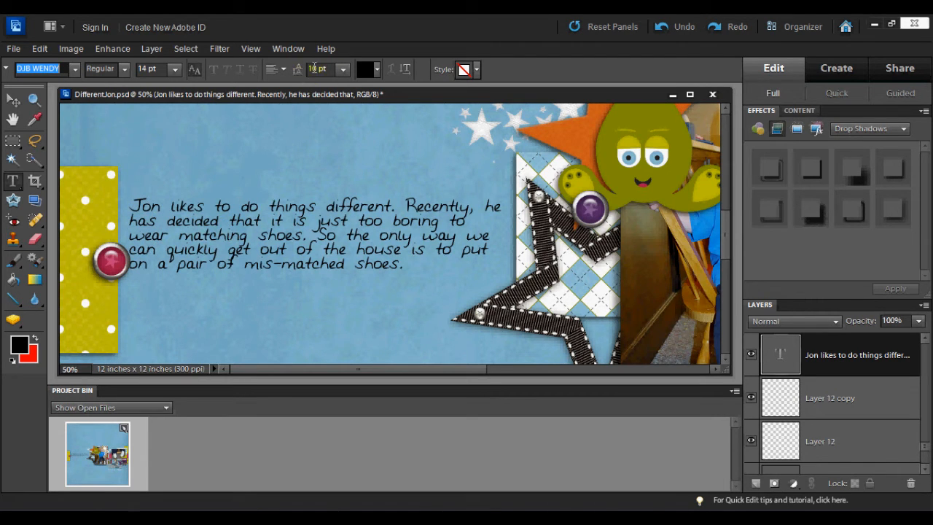
click(341, 68)
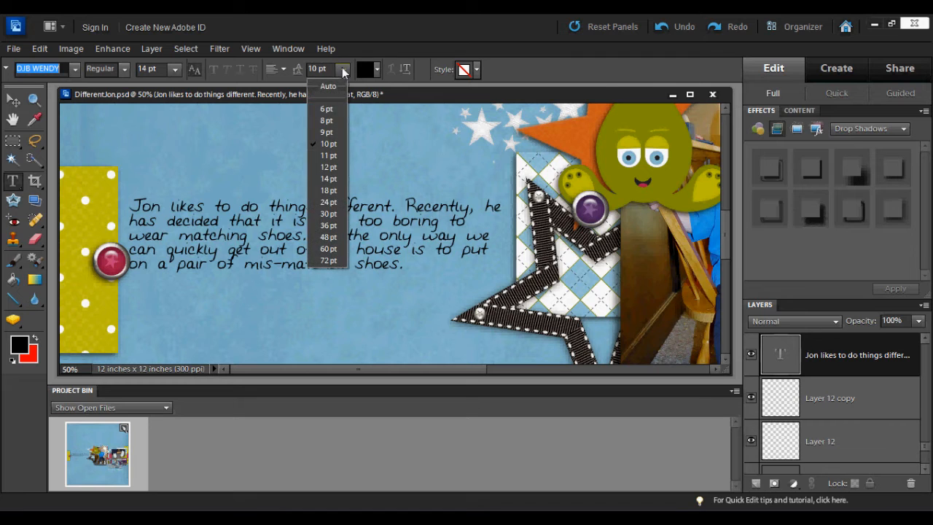
click(328, 190)
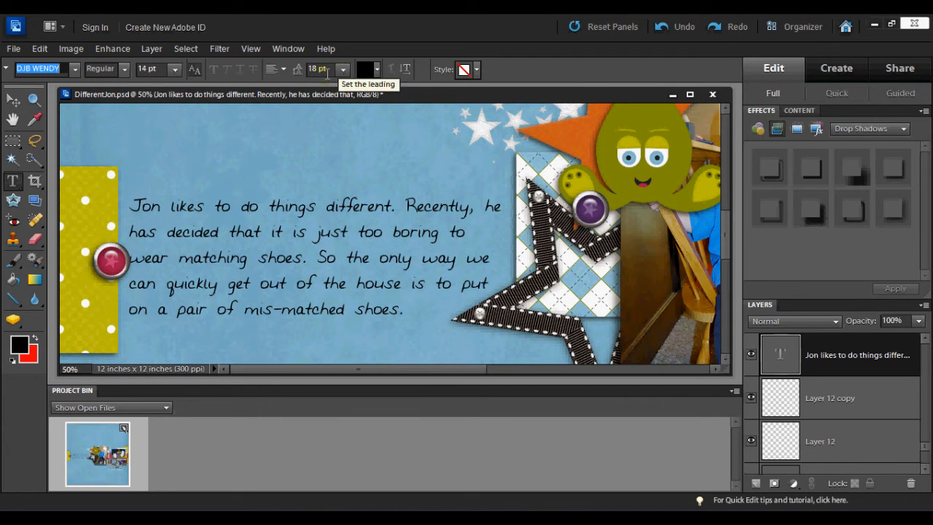
- Try a 36 pt leading on the journaling text, and return it to 18 pt
click(344, 69)
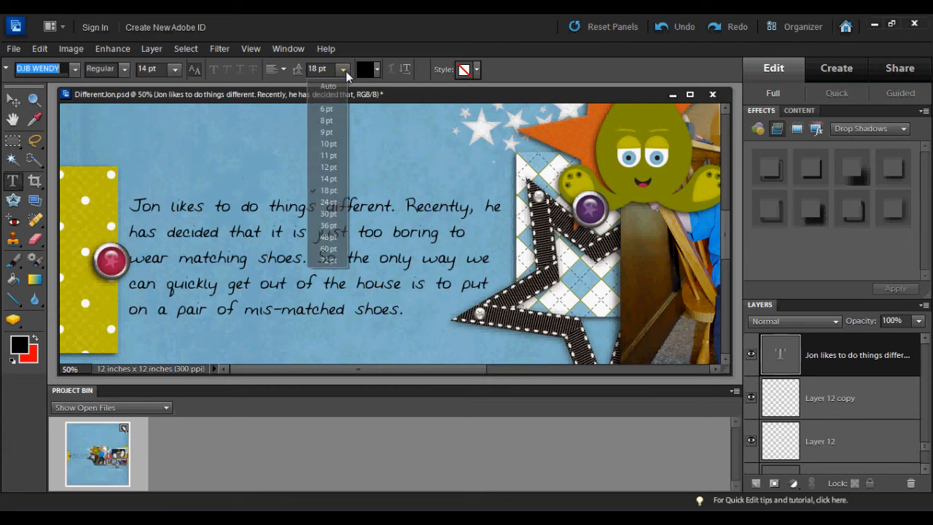
click(337, 220)
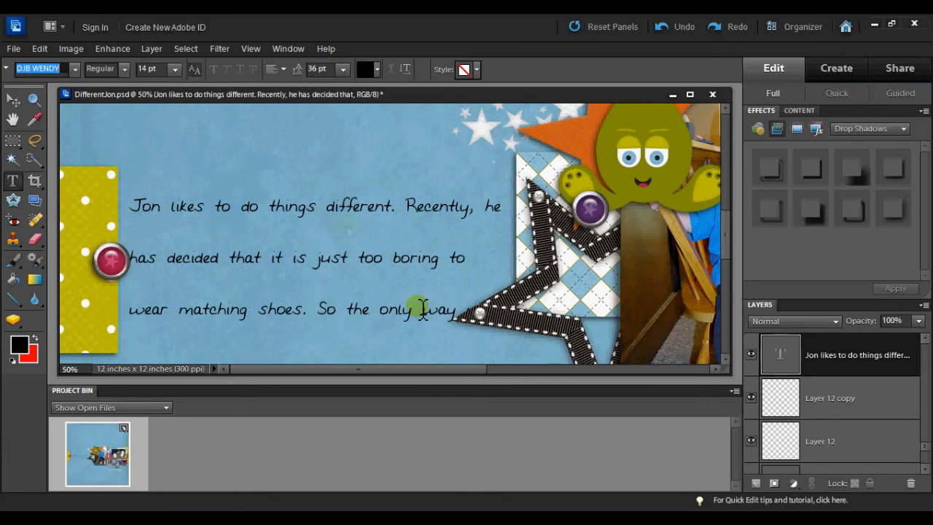
click(342, 70)
click(338, 190)
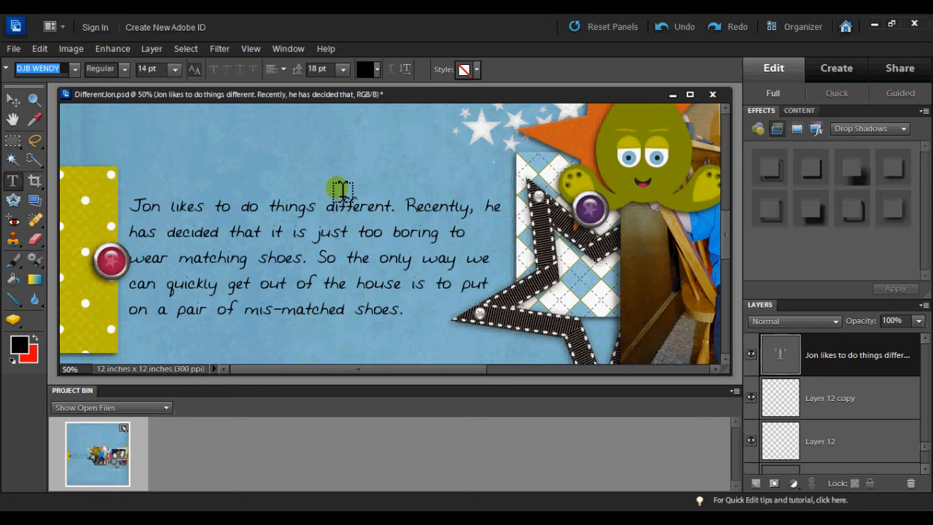
- Try right alignment on the journaling text, and settle on center alignment
click(283, 69)
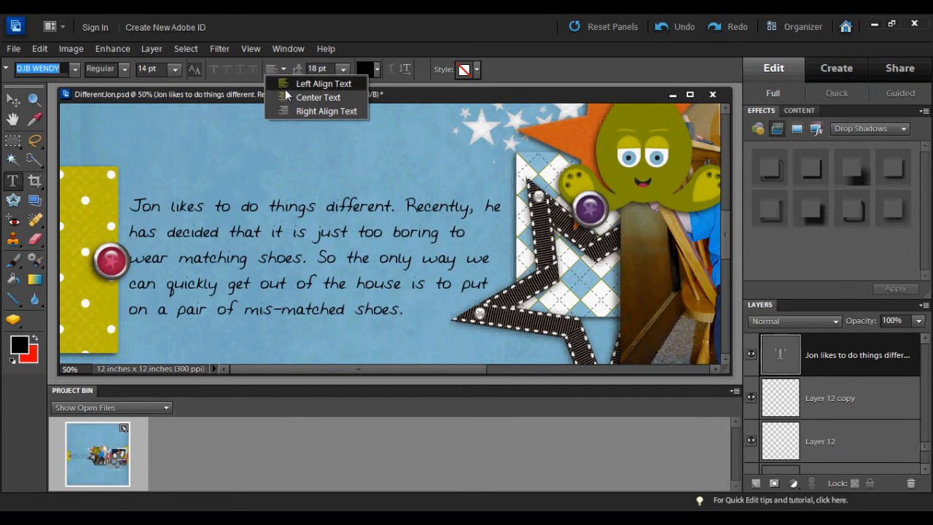
click(290, 111)
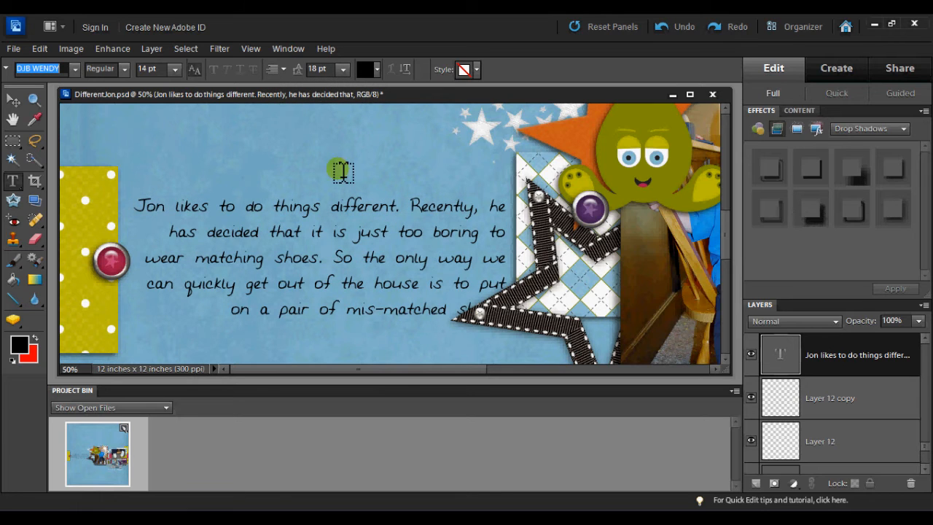
click(283, 68)
click(284, 92)
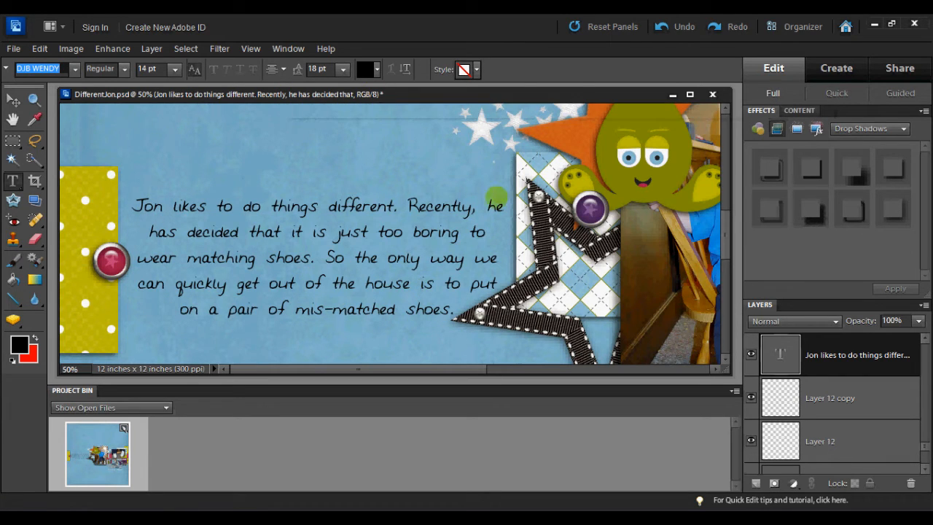
- Change the color of the whole journaling text to white, using the preset color swatches
click(34, 100)
click(32, 68)
click(275, 199)
click(284, 208)
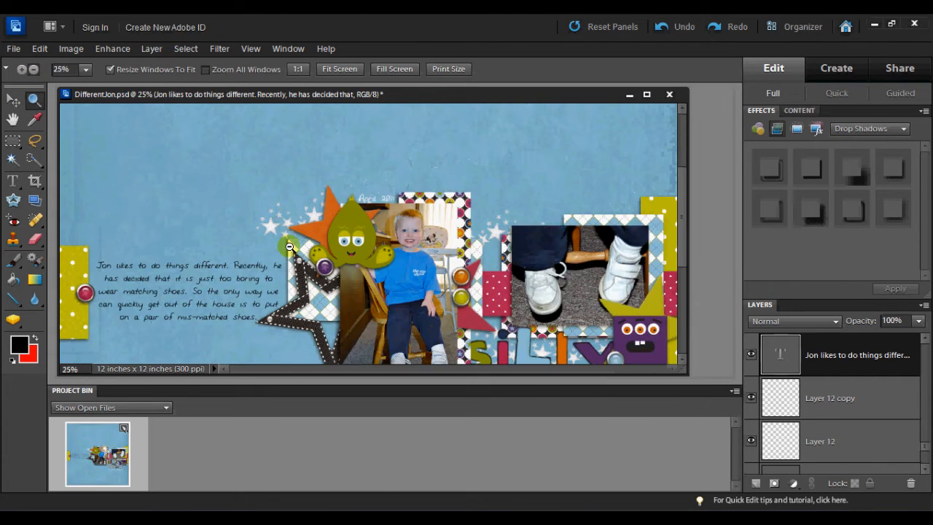
click(289, 247)
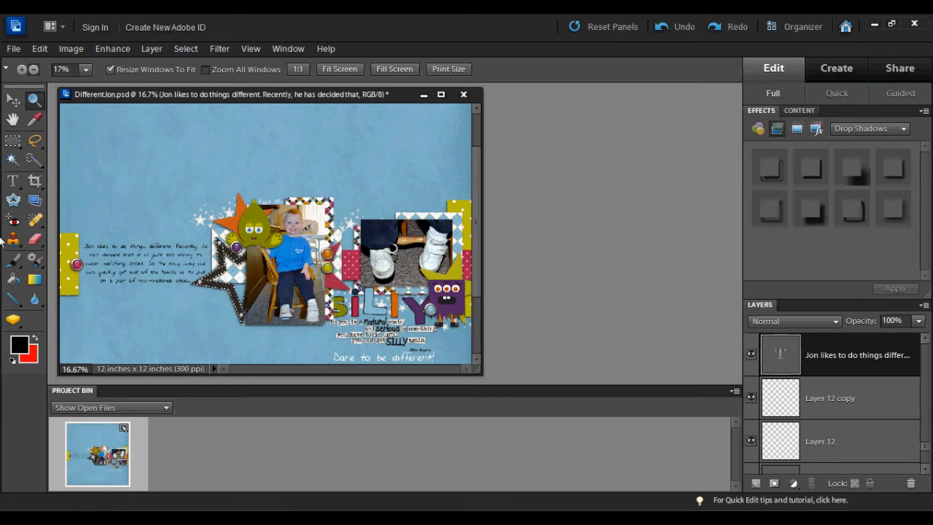
click(11, 187)
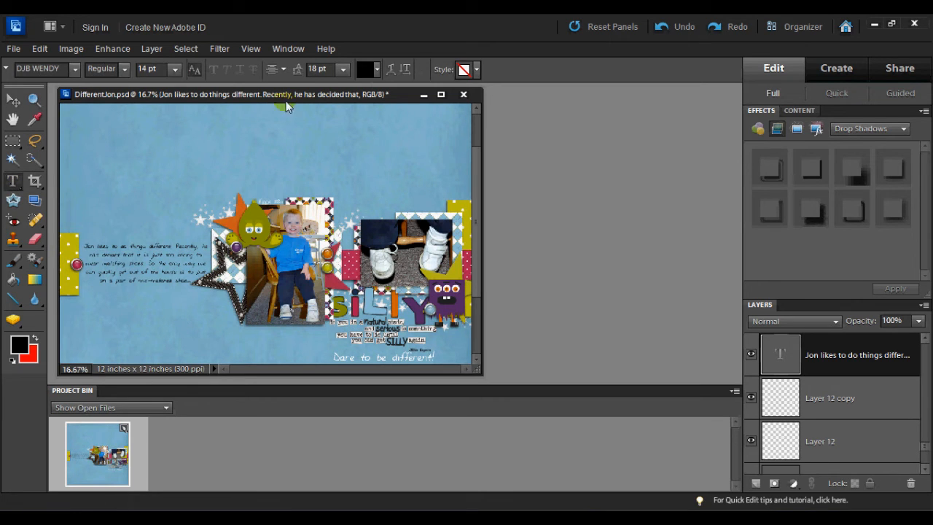
click(376, 73)
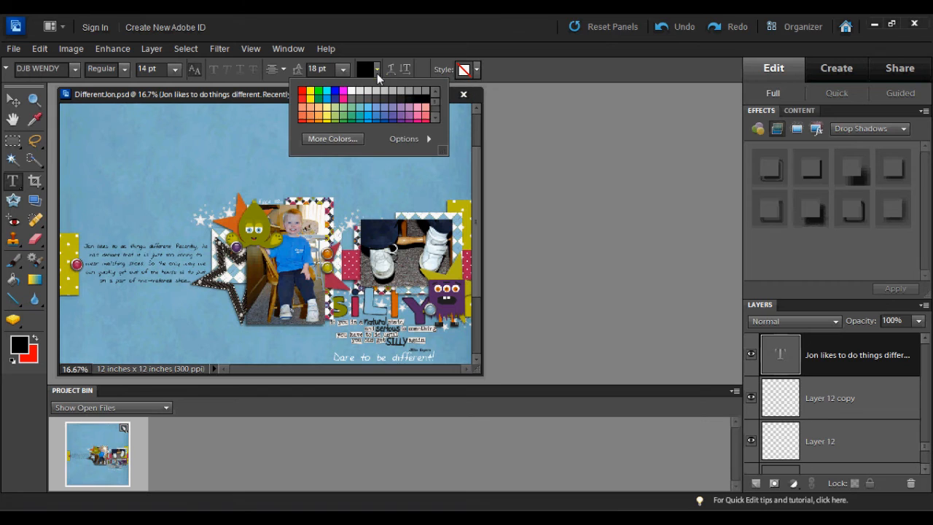
click(352, 91)
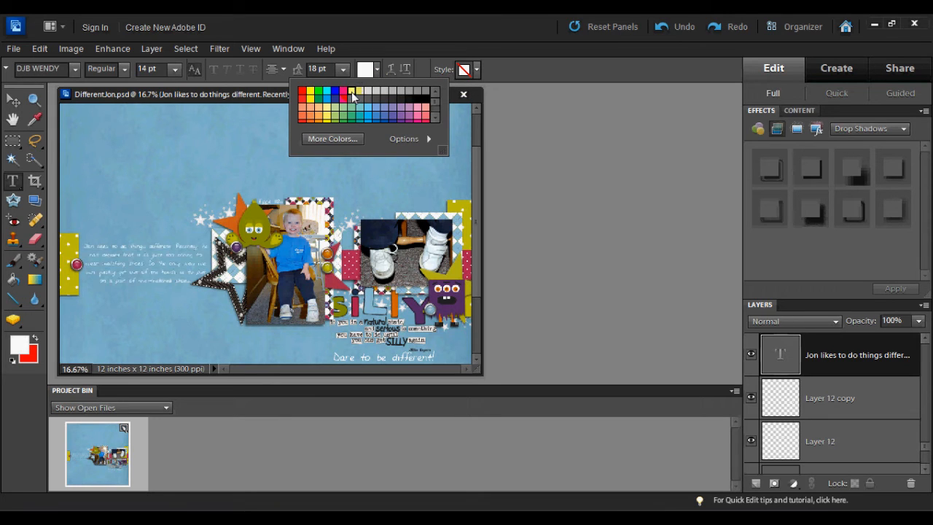
click(13, 104)
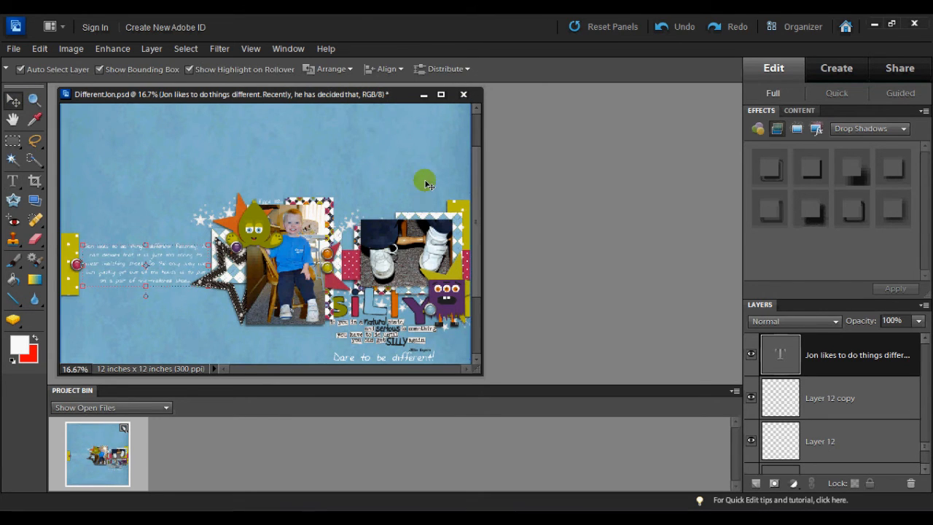